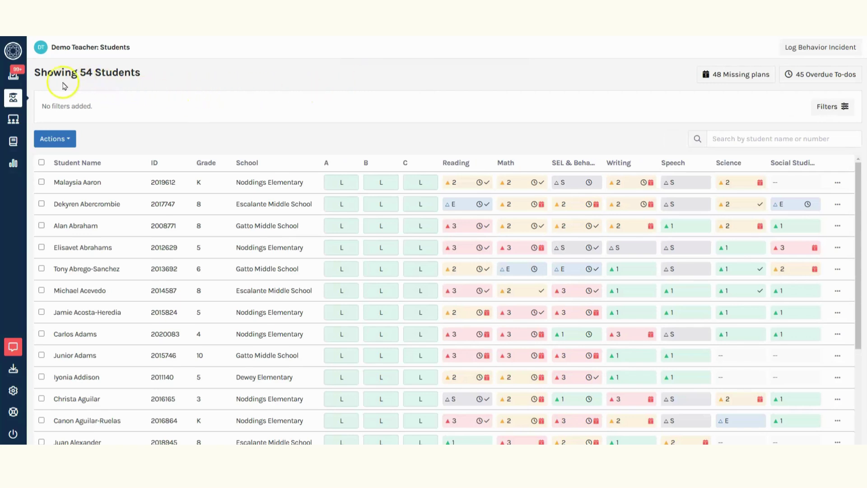
Open the to-do list and view the academic progress monitor and intervention filter choices, closing the filters without applying any.
left_click(8, 78)
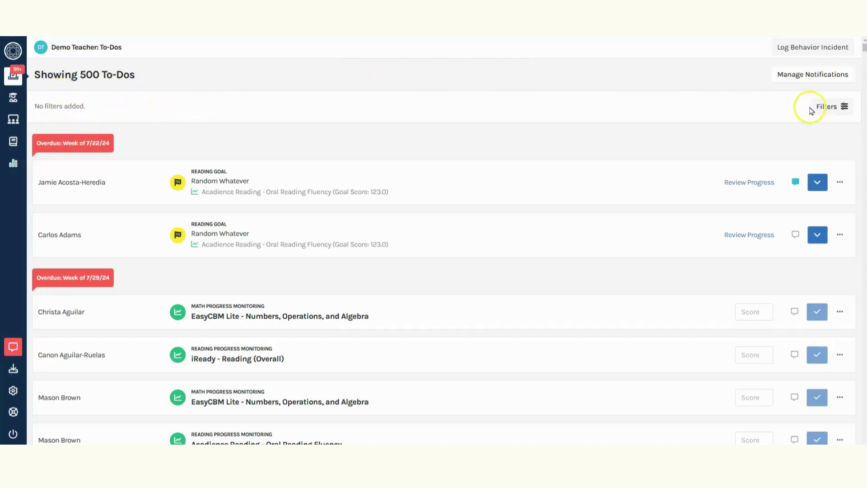
left_click(833, 111)
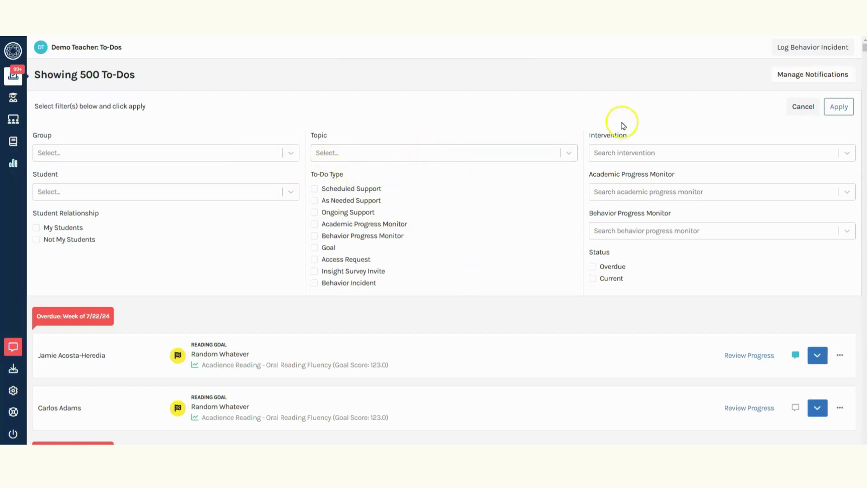
left_click(639, 195)
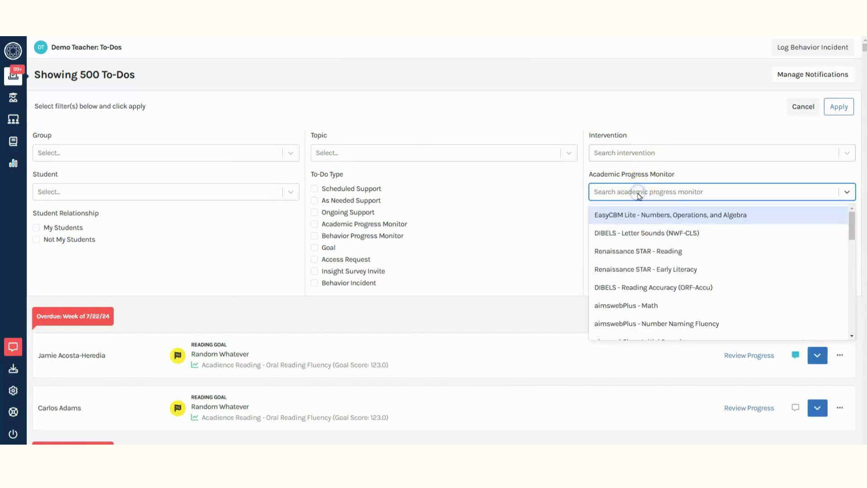
left_click(639, 194)
left_click(634, 152)
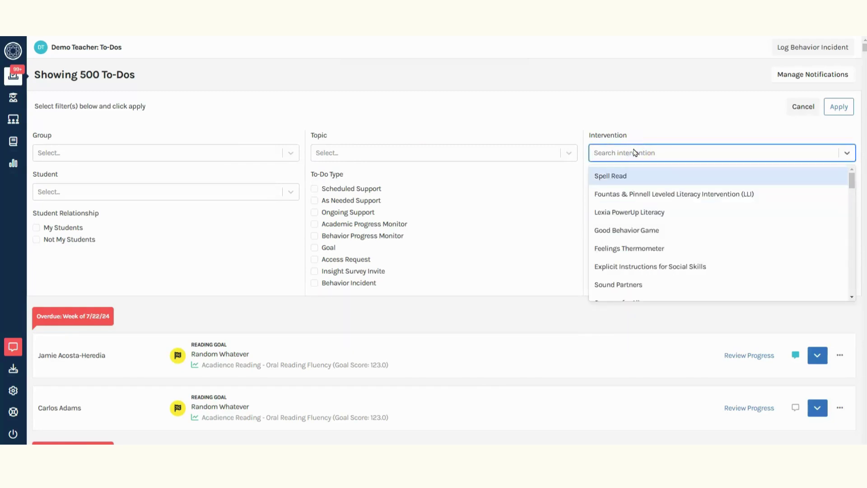
left_click(634, 151)
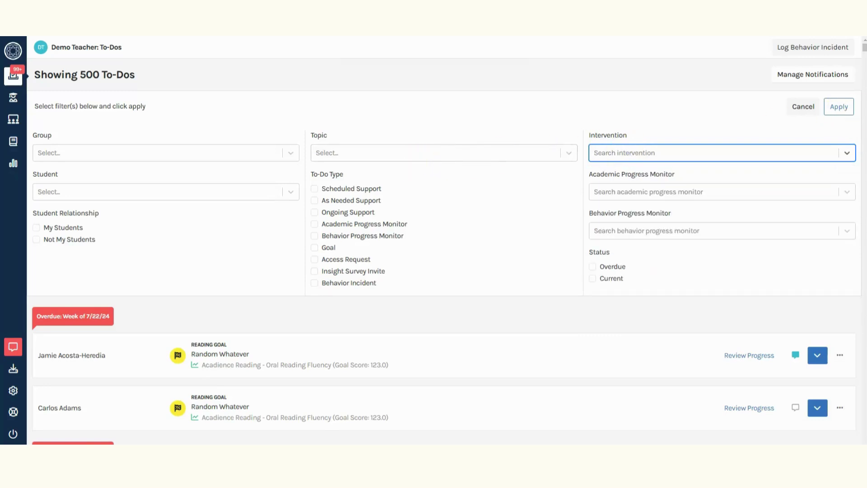
left_click(803, 107)
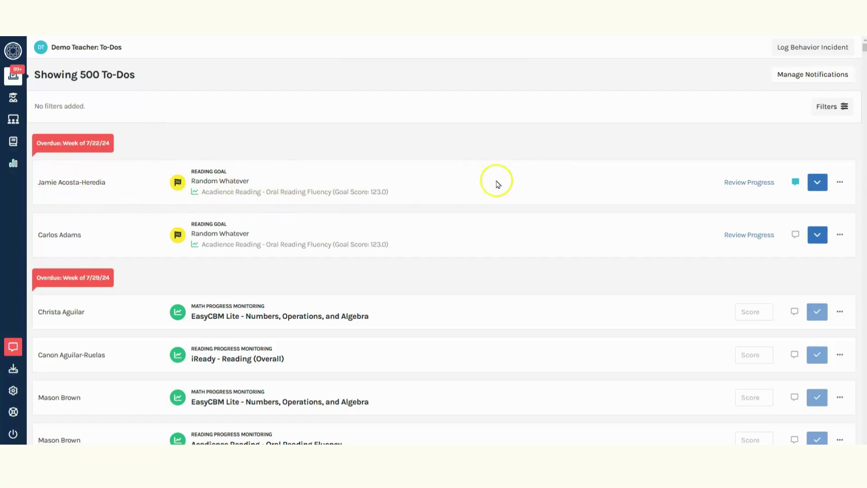
Review the progress charts for the first overdue reading goal in the week of 7/22/24.
left_click(745, 183)
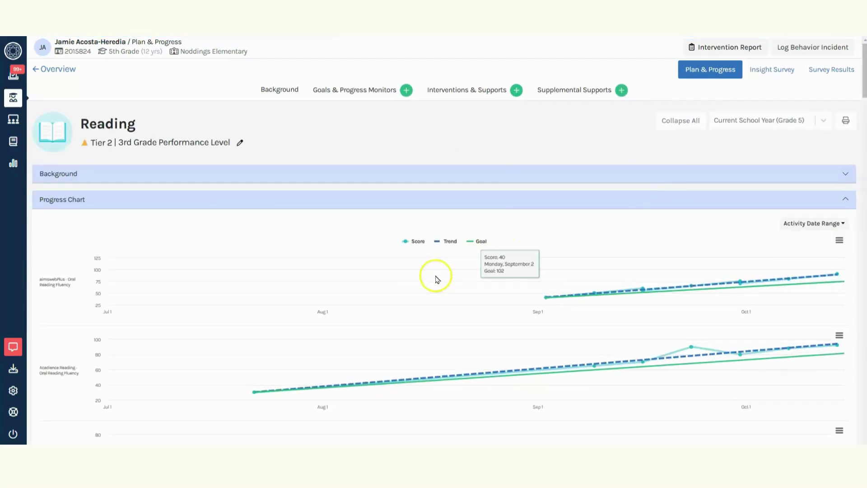
scroll(526, 302, "down", 3)
scroll(526, 304, "down", 3)
scroll(521, 301, "down", 2)
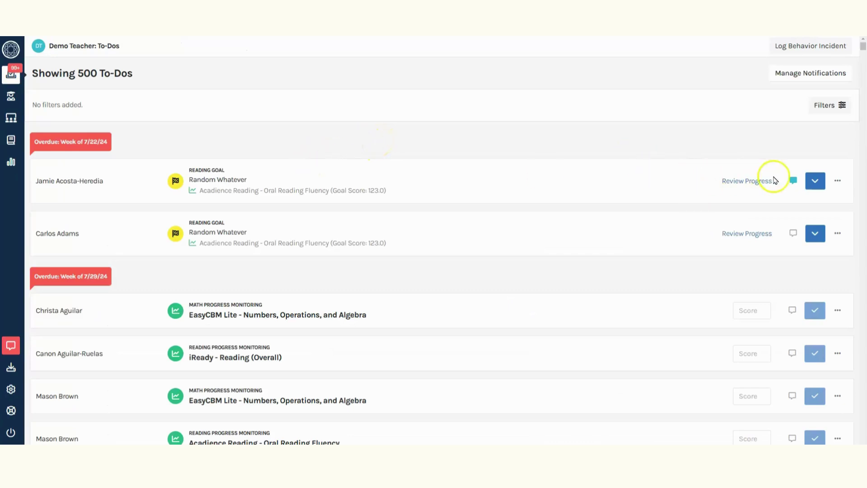
View the outcome options and the saved note of the first overdue reading goal, leaving both unchanged.
left_click(817, 182)
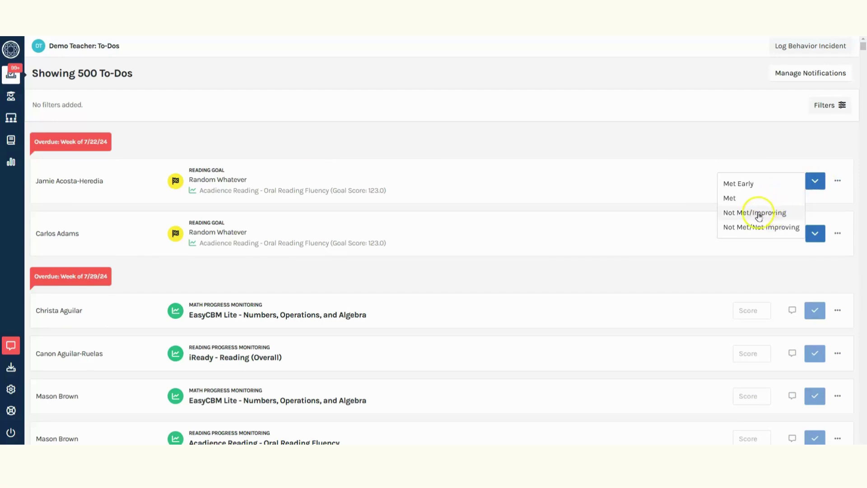
left_click(775, 144)
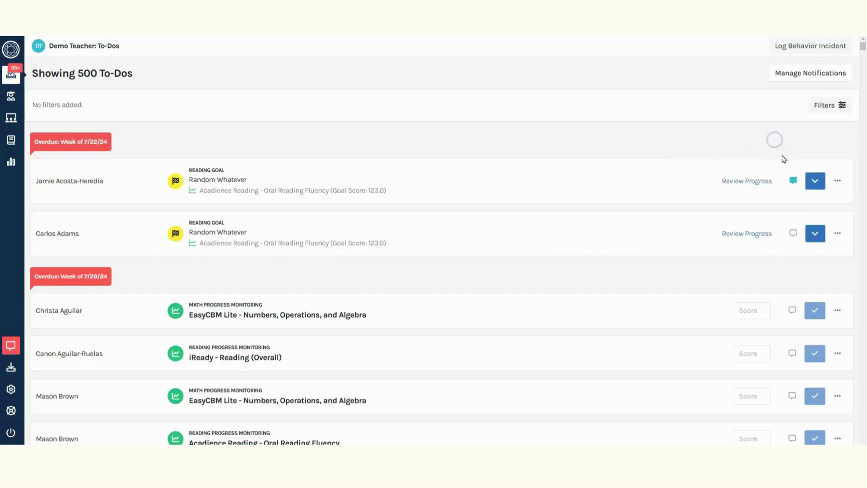
left_click(791, 180)
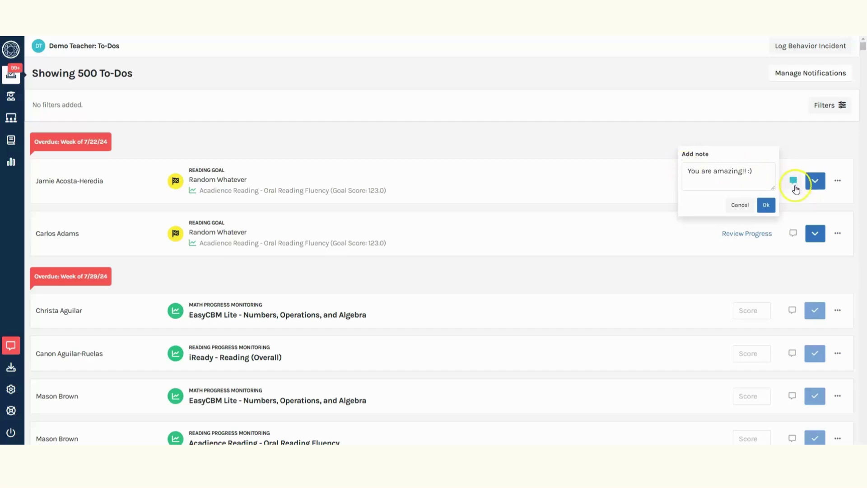
left_click(741, 205)
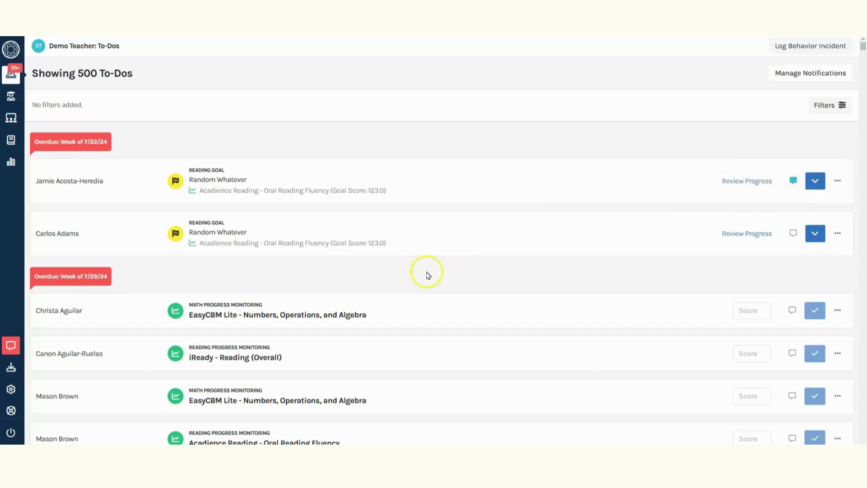
In the week of 7/29/24, complete the first EasyCBM Lite to-do with score 53 and the iReady - Reading (Overall) to-do with score 45.
scroll(397, 255, "down", 3)
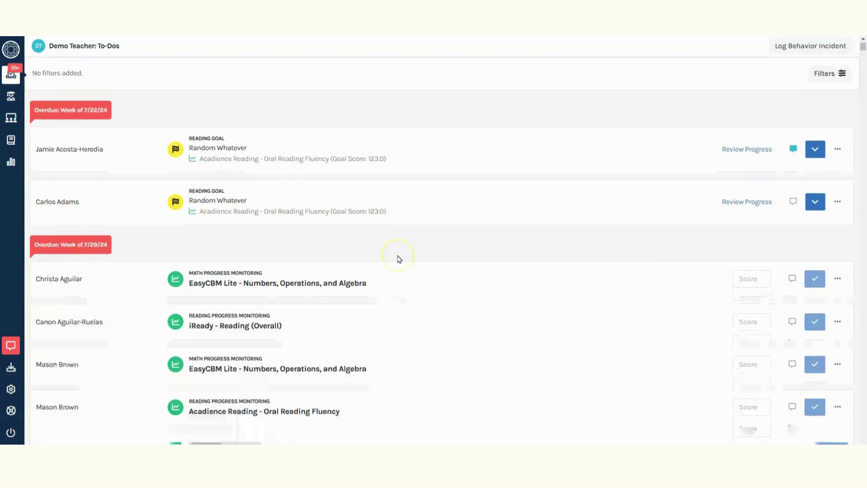
scroll(399, 256, "down", 2)
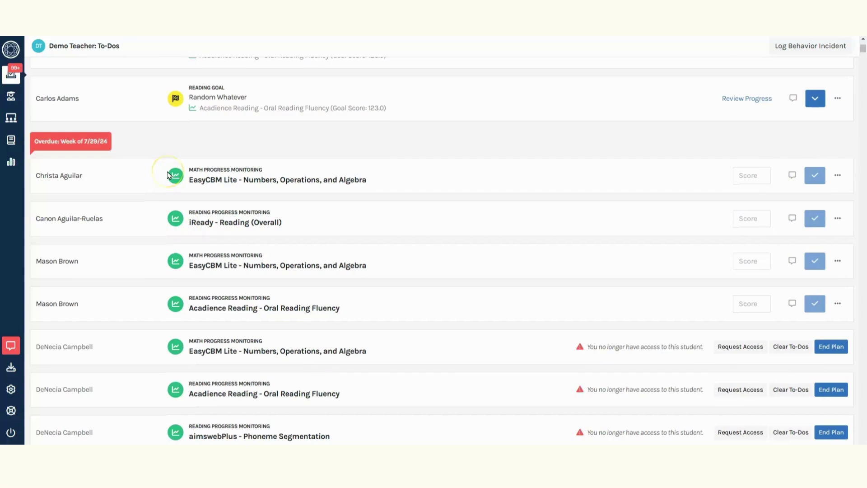
left_click(61, 175)
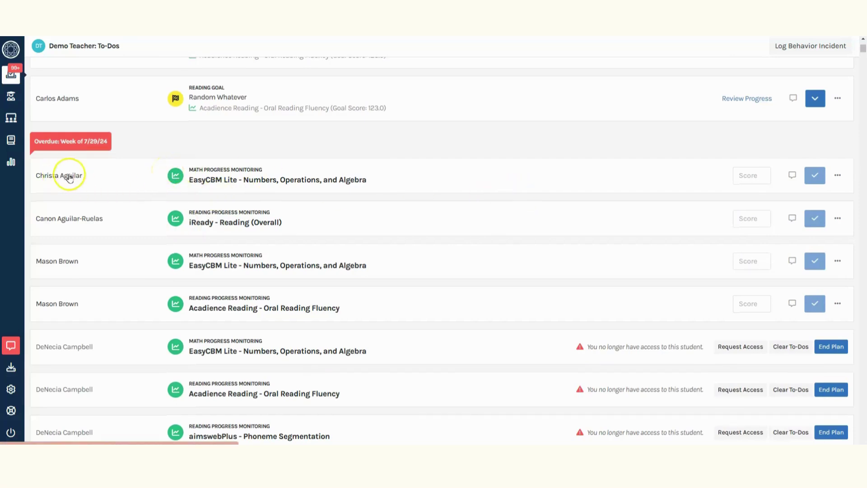
left_click(747, 174)
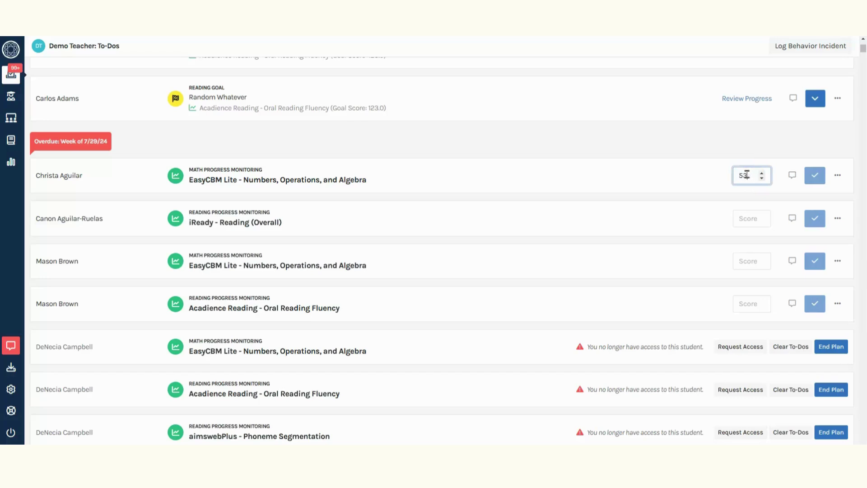
left_click(711, 199)
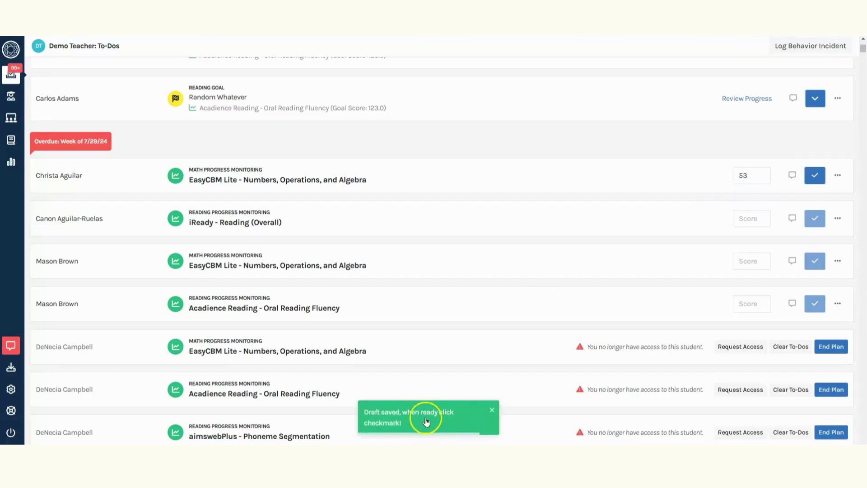
left_click(815, 178)
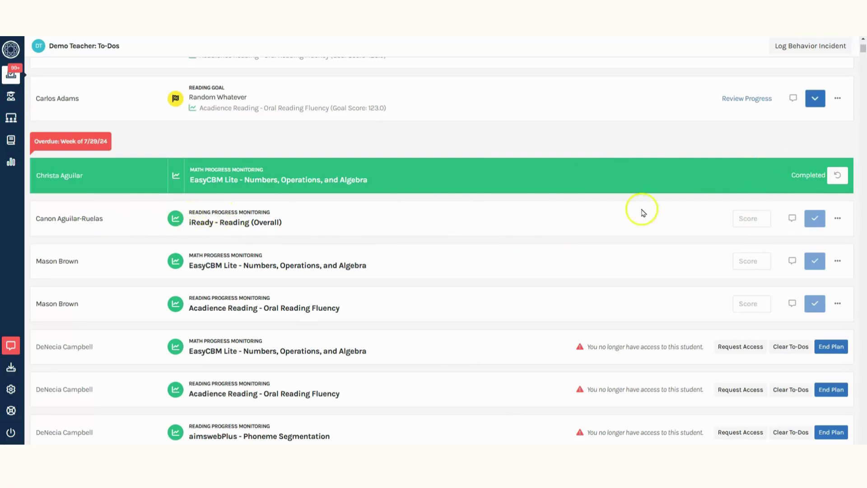
left_click(742, 219)
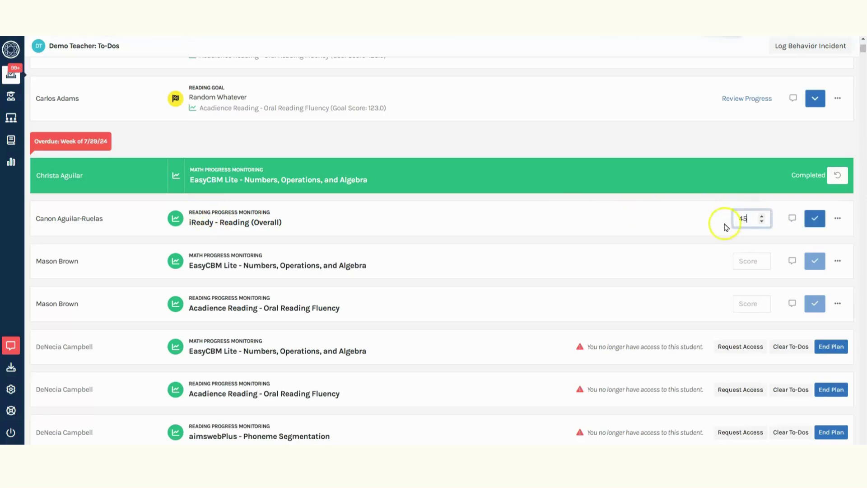
left_click(815, 218)
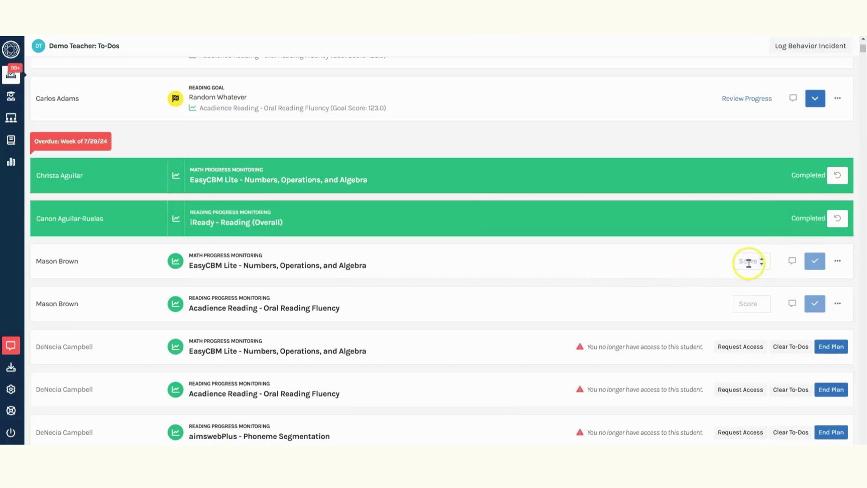
Record 2 times per week and 25 minutes for the first DreamBox Learning to-do in the week of 8/05/24 and complete it.
scroll(723, 262, "down", 3)
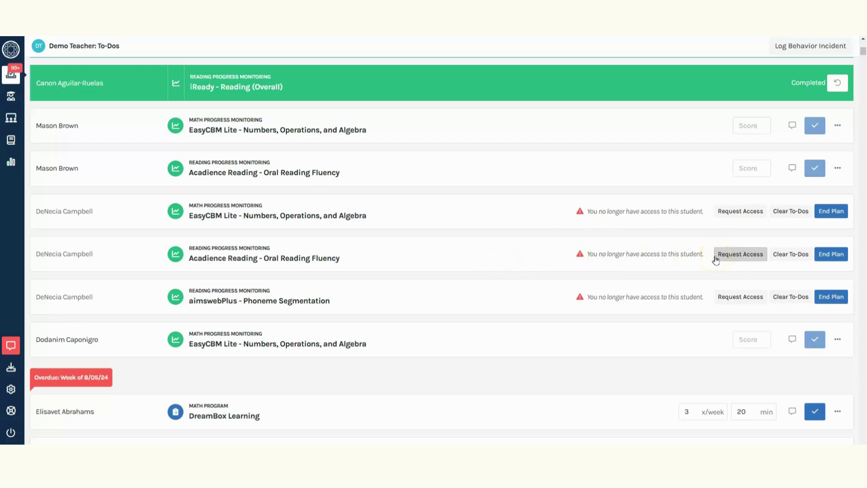
scroll(619, 286, "down", 1)
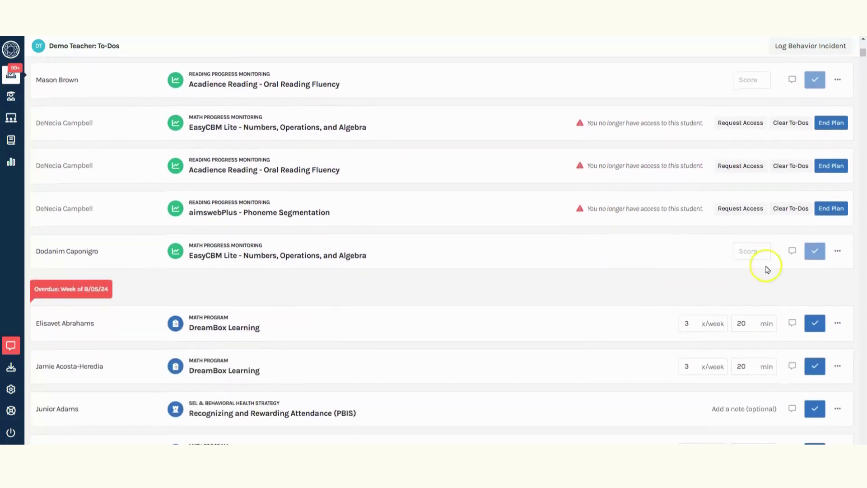
scroll(304, 357, "down", 1)
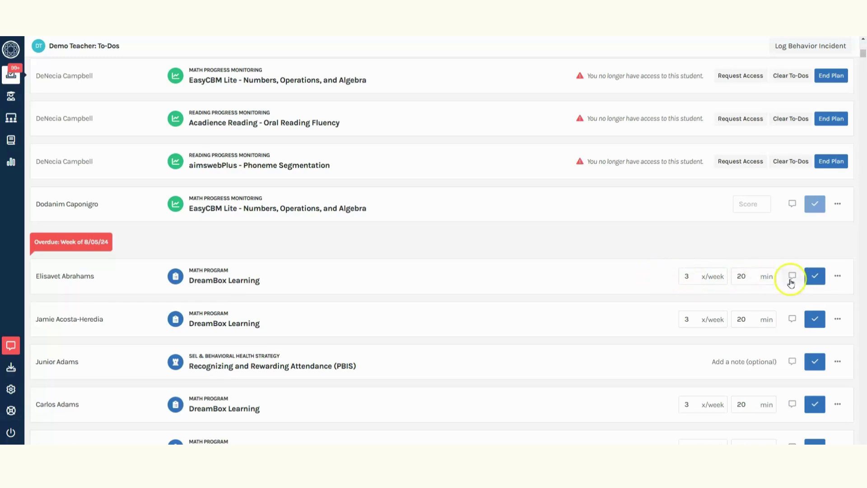
left_click(700, 279)
left_click(754, 274)
left_click(753, 273)
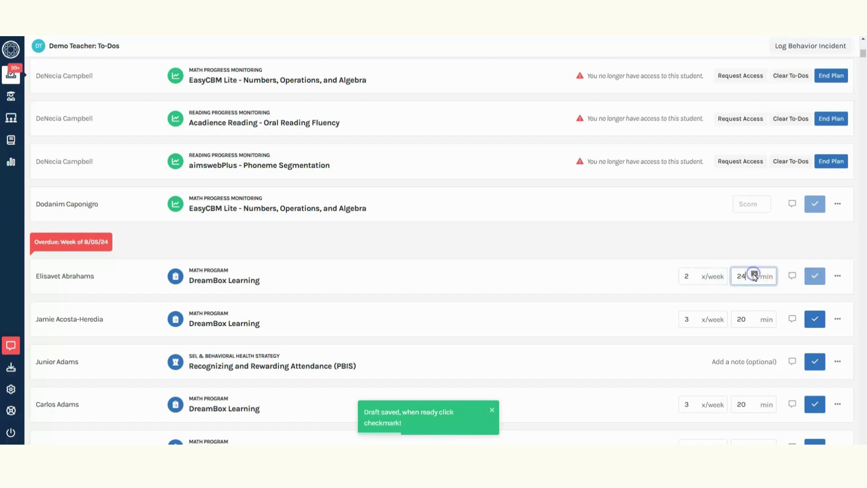
left_click(753, 273)
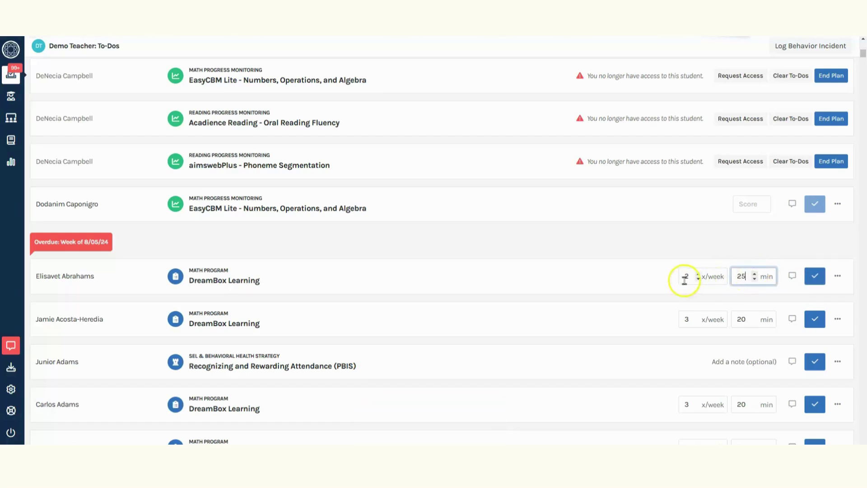
left_click(792, 279)
left_click(741, 301)
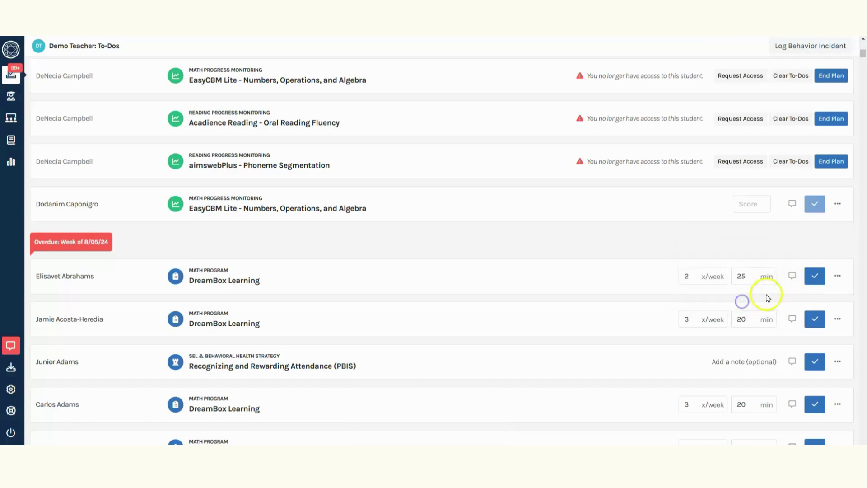
left_click(815, 275)
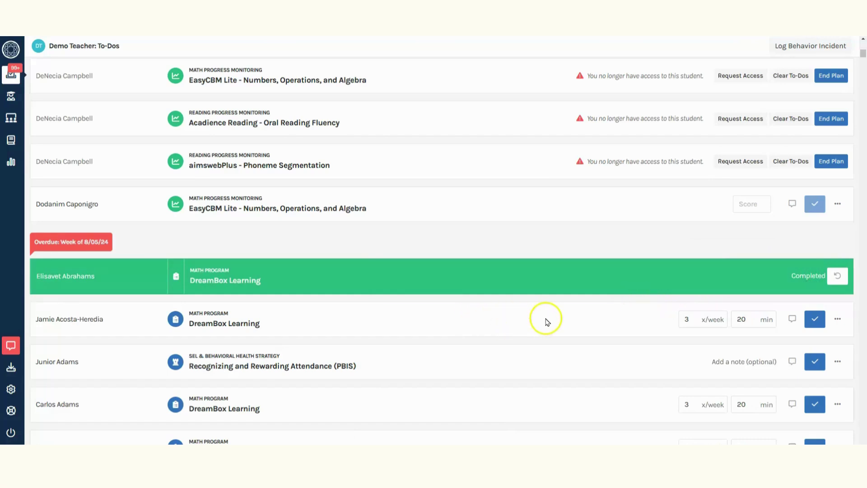
Mark the second DreamBox Learning to-do as student absent and complete the Recognizing and Rewarding Attendance (PBIS) to-do without a note.
left_click(838, 319)
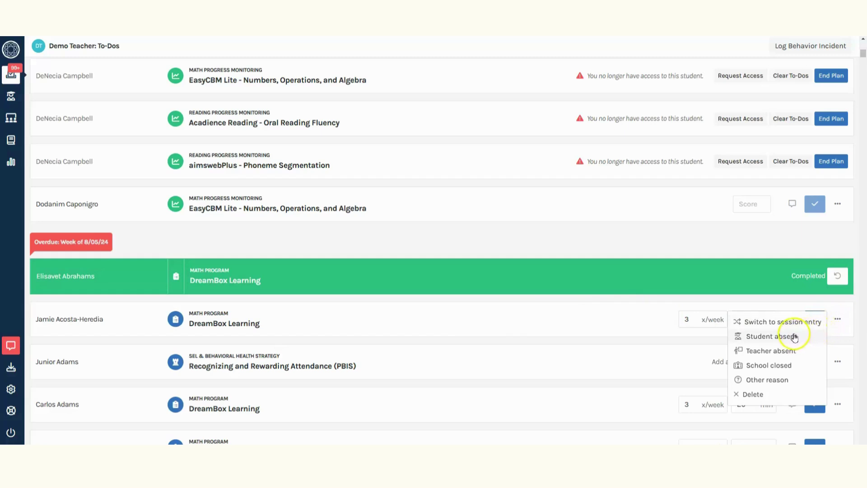
left_click(772, 336)
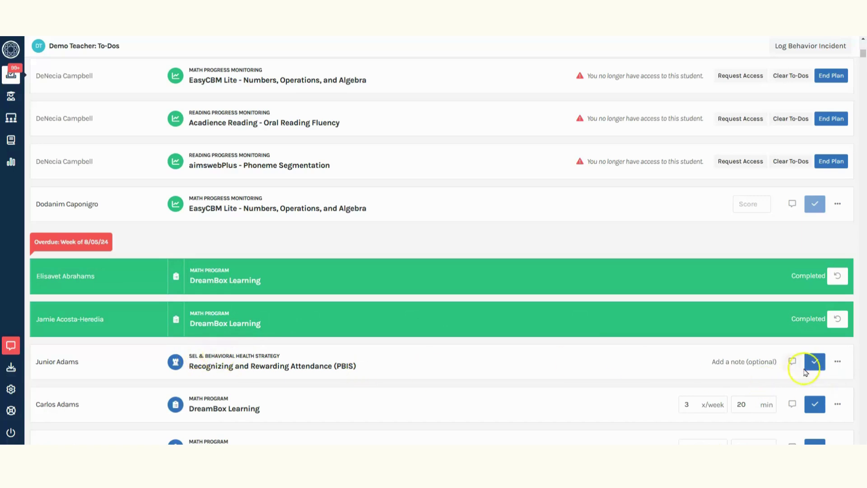
left_click(792, 361)
left_click(707, 352)
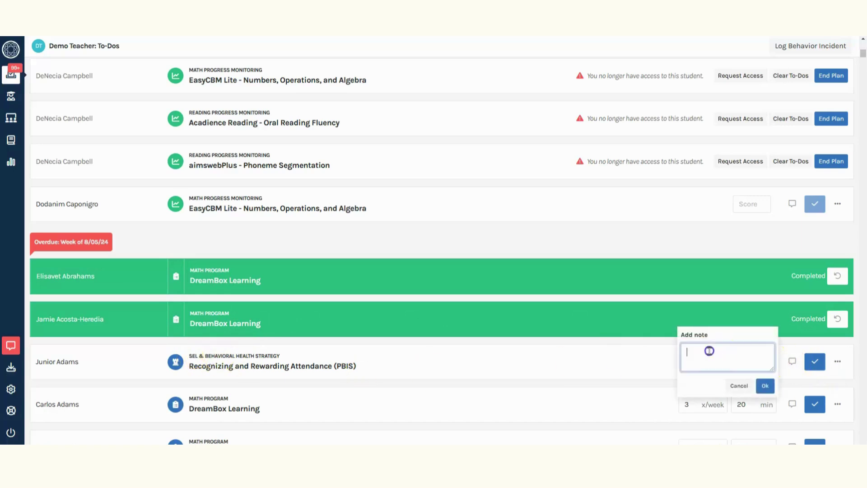
left_click(734, 386)
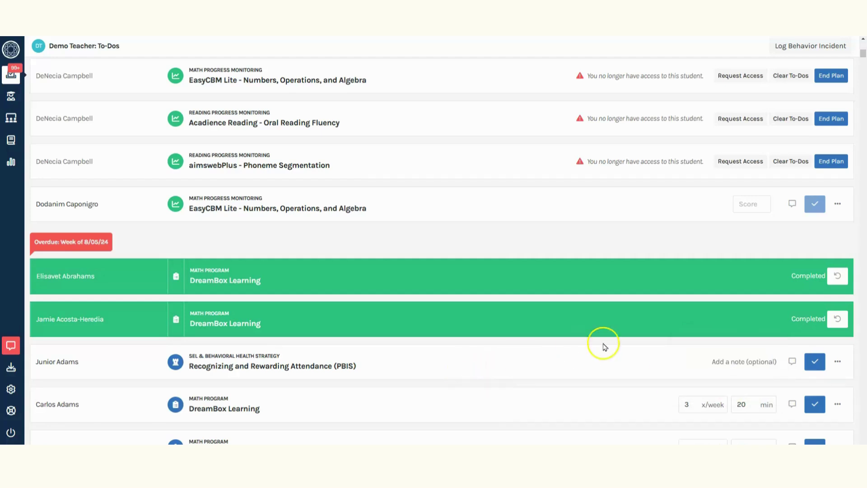
left_click(815, 362)
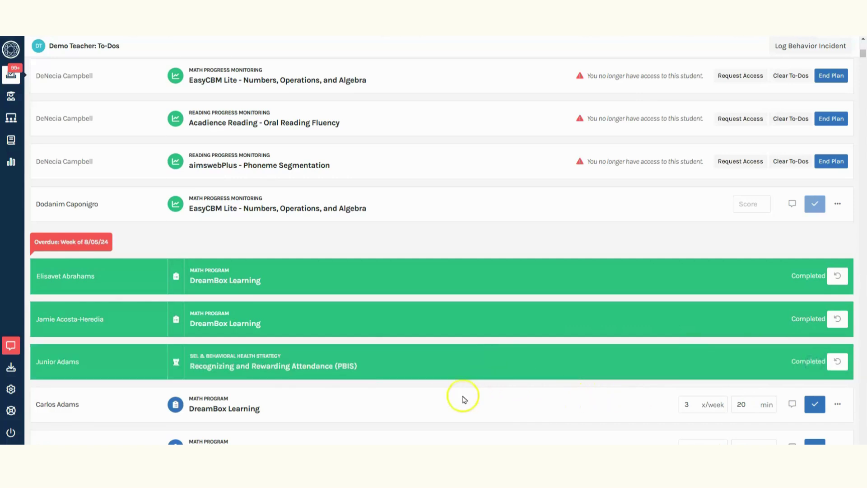
Switch the remaining DreamBox Learning to-do below the PBIS strategy to session entry.
scroll(462, 398, "down", 2)
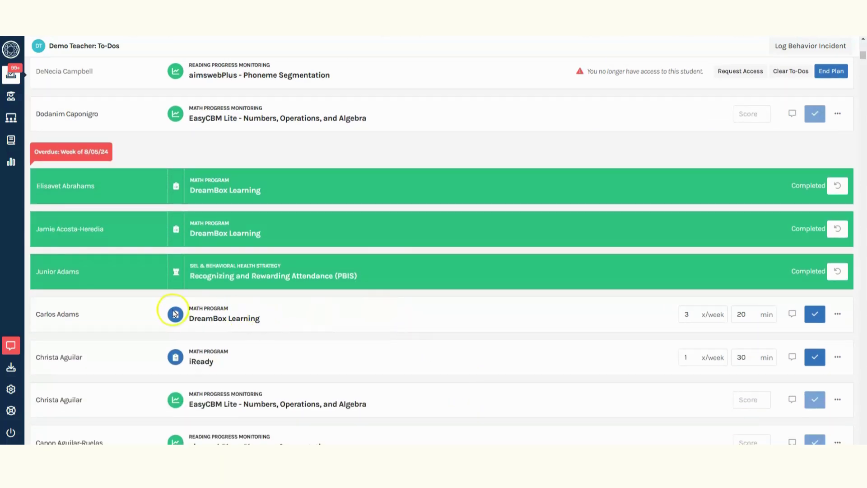
left_click(838, 314)
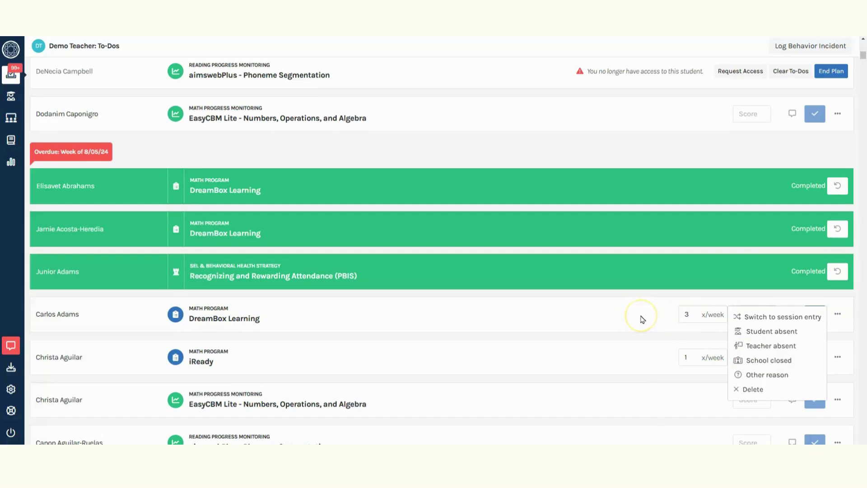
left_click(783, 317)
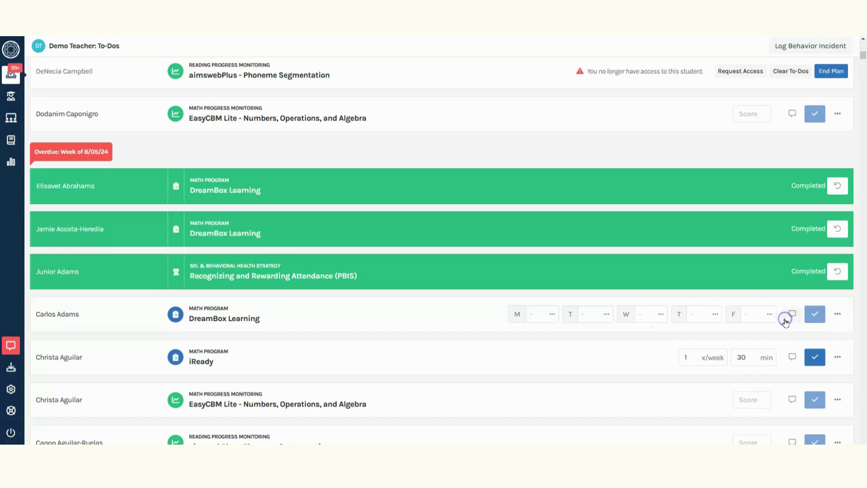
Record session minutes of 10 Monday, 25 Tuesday, 0 Wednesday and 0 Thursday for the DreamBox Learning to-do, fill in Friday, and complete it.
left_click(541, 314)
type("10")
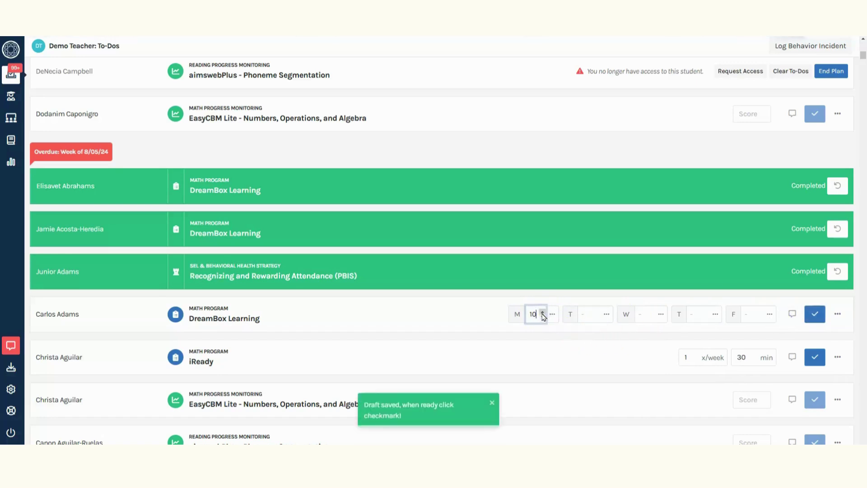
left_click(585, 313)
left_click(645, 314)
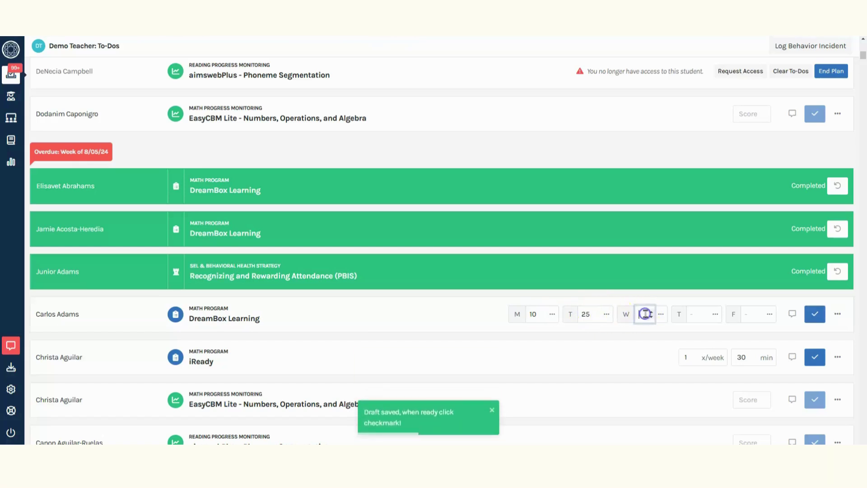
type("0")
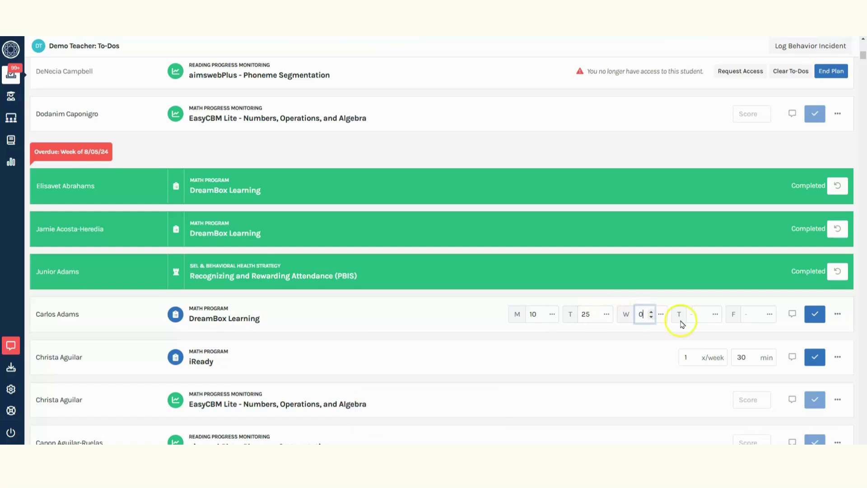
left_click(694, 314)
type("0")
left_click(745, 315)
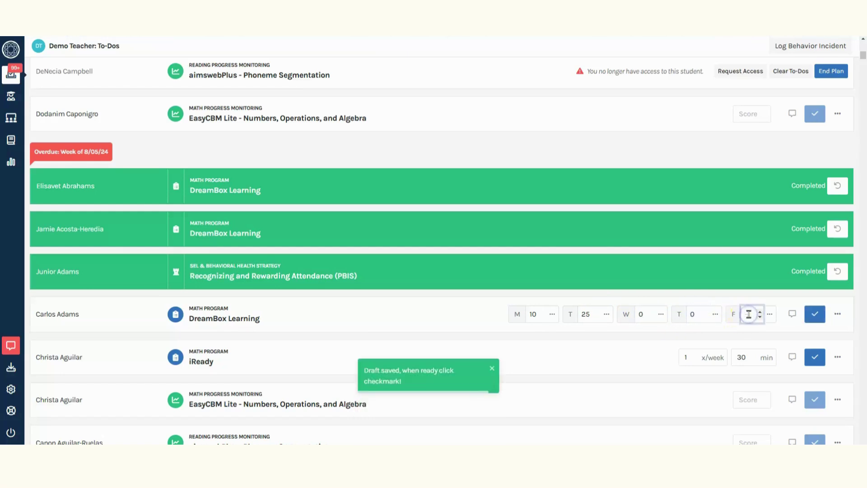
left_click(815, 315)
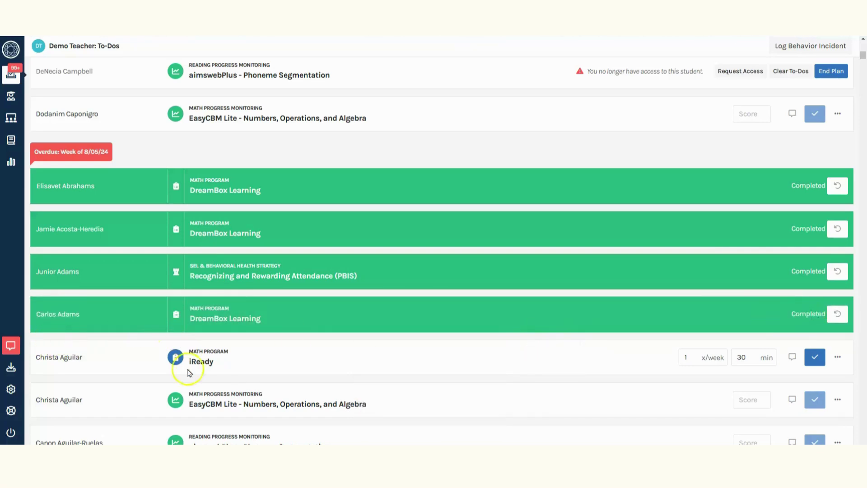
Record a Monday desired-behavior score of 1 for the Latency Progress Monitoring Tool (DEMO 2024) and complete the to-do.
scroll(174, 354, "down", 15)
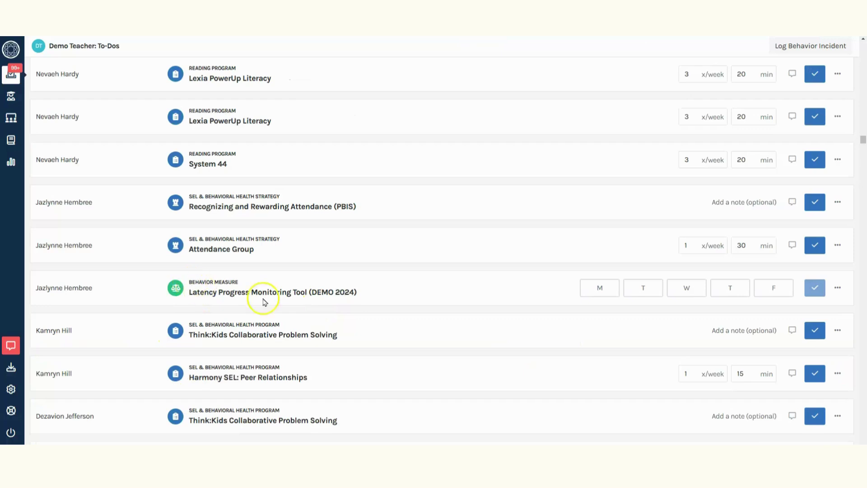
left_click(600, 289)
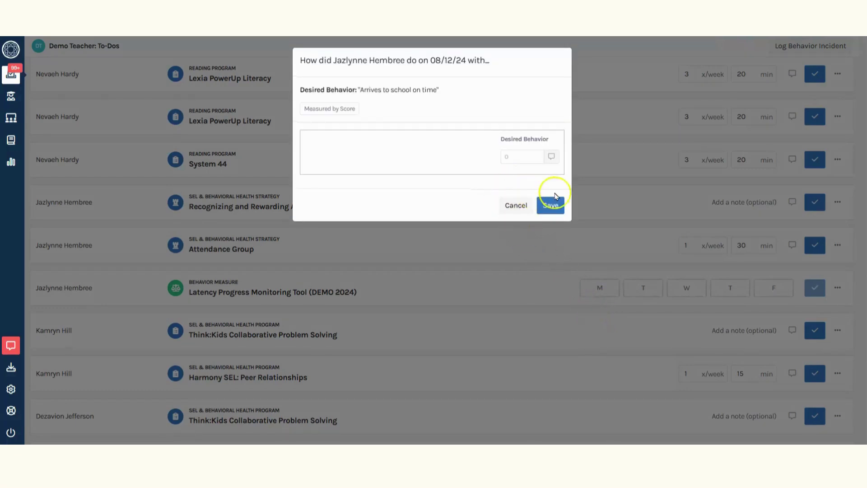
left_click(519, 158)
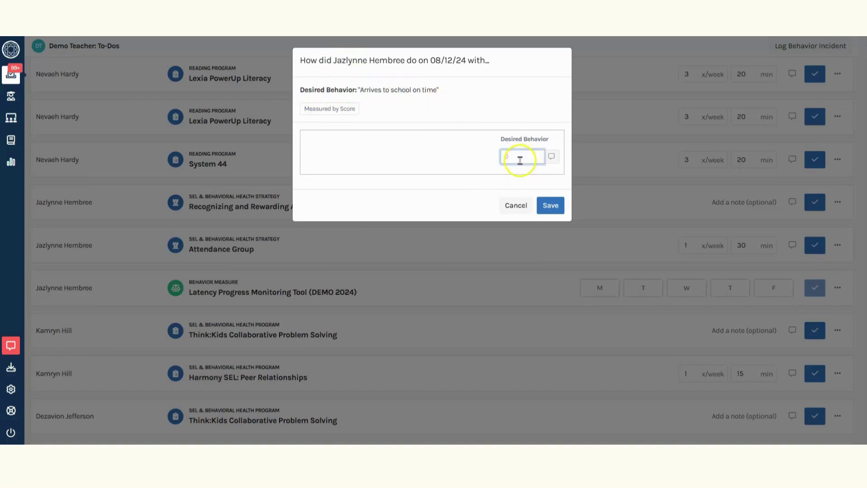
type("1")
left_click(550, 207)
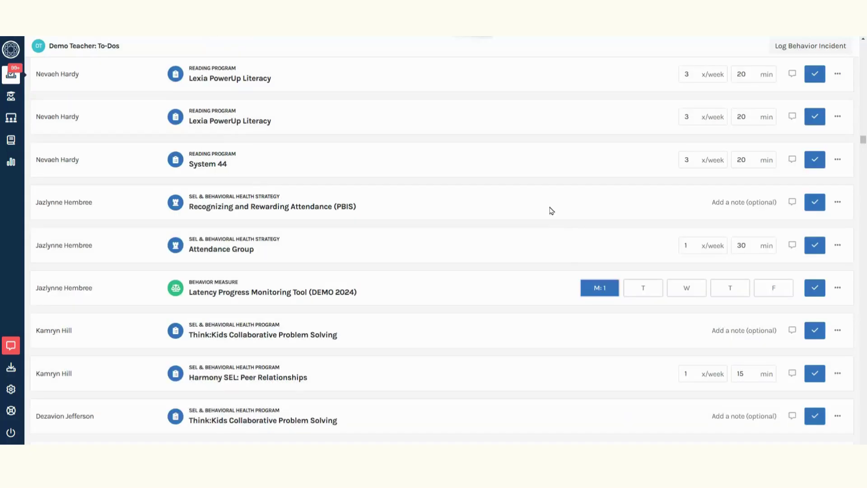
left_click(647, 295)
left_click(815, 287)
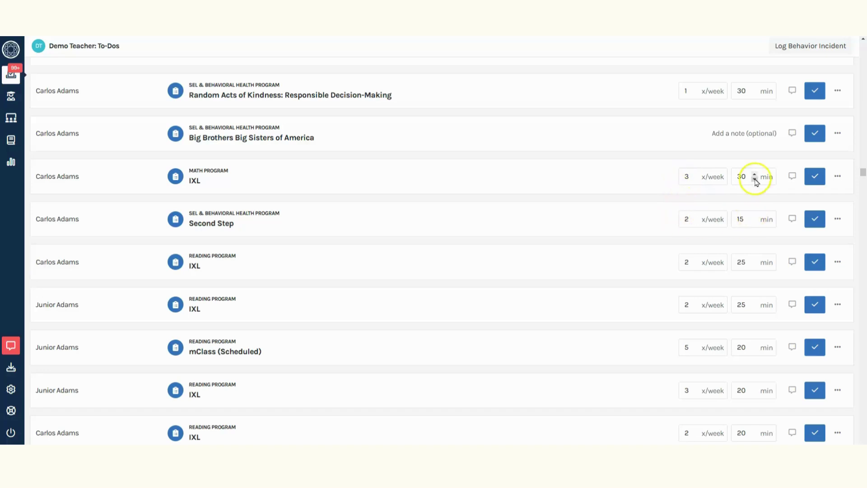
Filter the to-do list to the 3rd grade intervention group.
left_click_drag(863, 172, 863, 45)
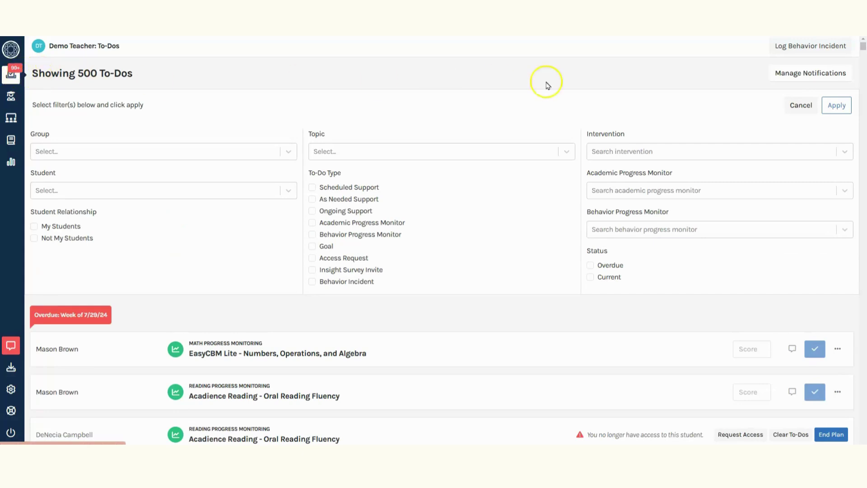
left_click(799, 105)
left_click(830, 104)
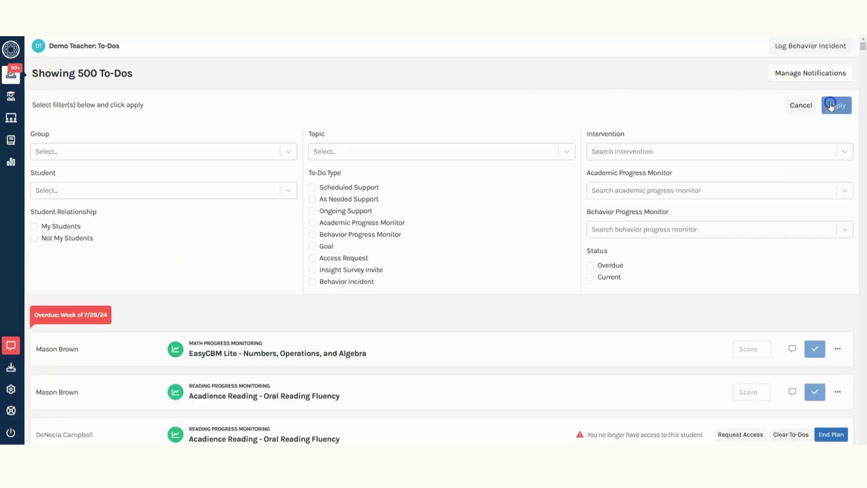
left_click(289, 154)
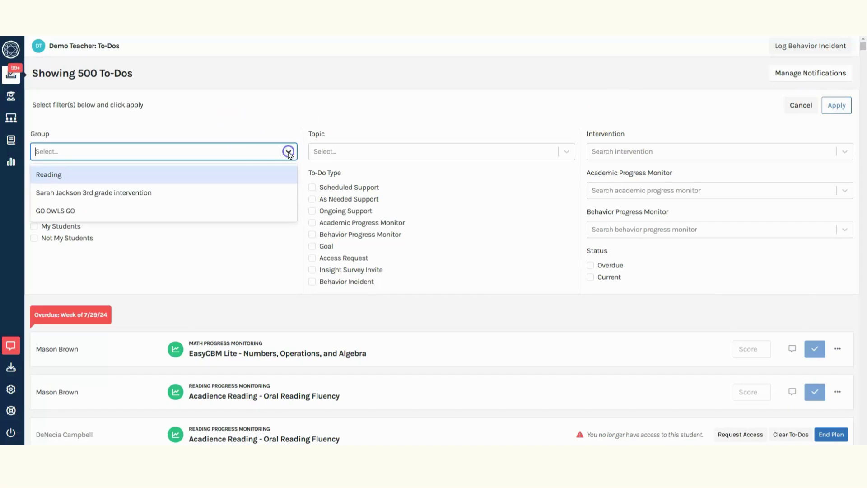
left_click(136, 193)
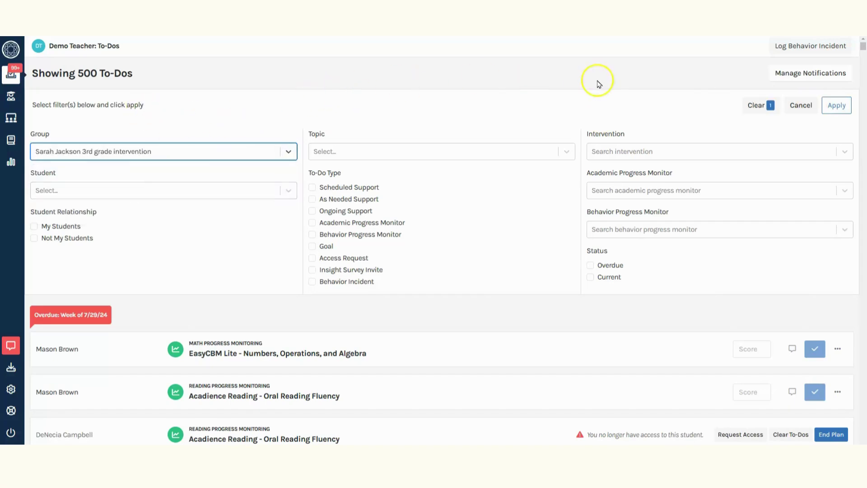
left_click(835, 105)
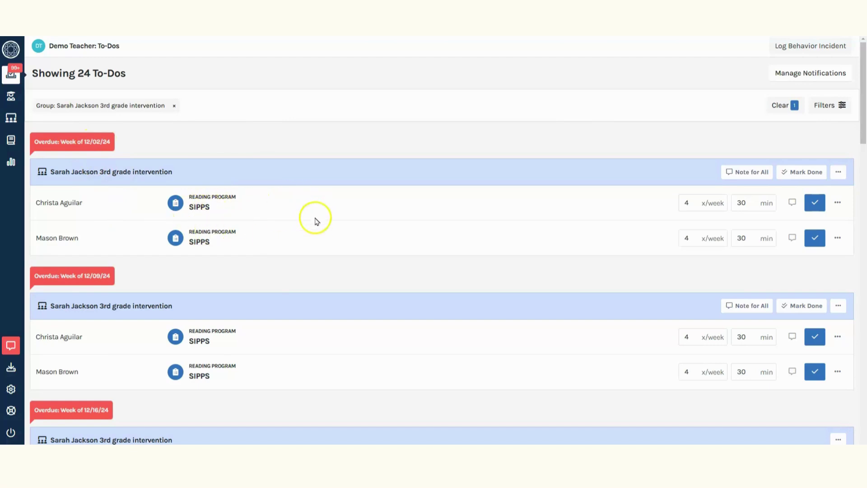
Mark the whole group's SIPPS to-dos done for the week of 12/02/24, and look at the all-students note for 12/09/24 without adding one.
left_click(794, 174)
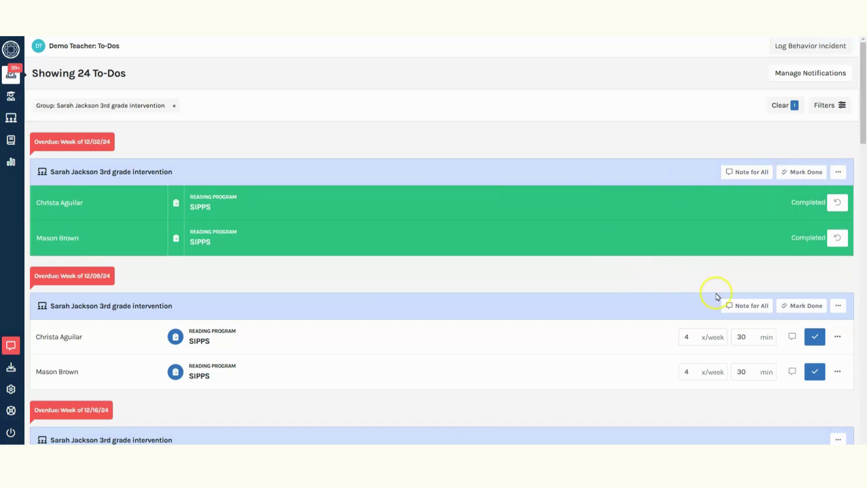
left_click(746, 307)
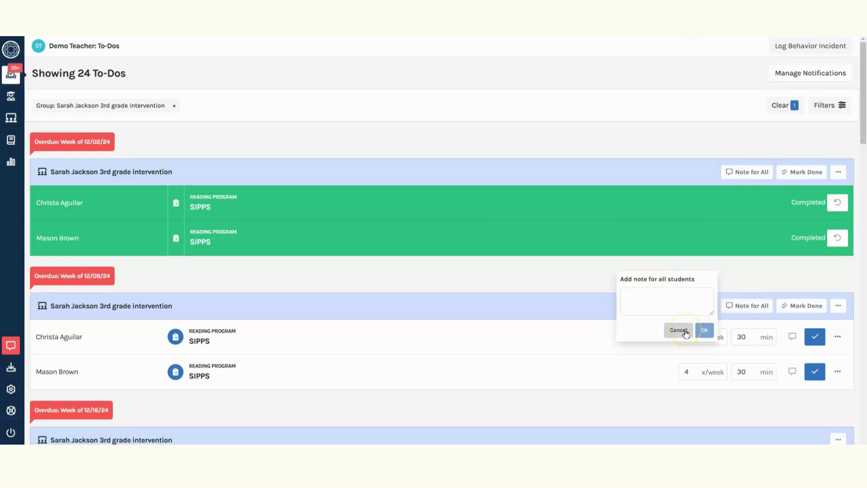
left_click(679, 331)
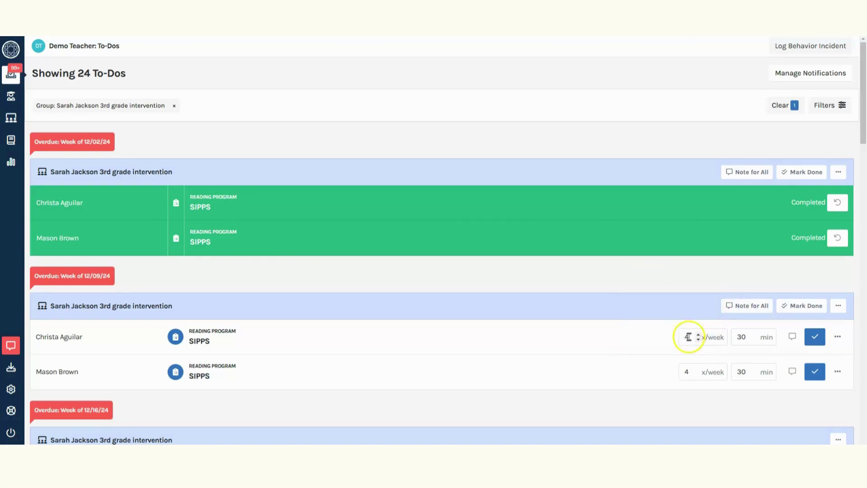
In the week of 12/09/24, complete the first SIPPS to-do using session entry and mark the second one as student absent.
left_click(838, 336)
left_click(807, 342)
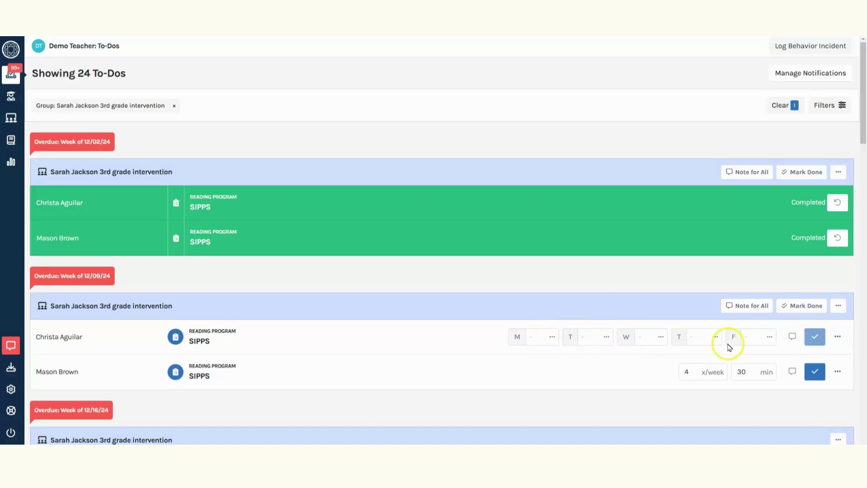
left_click(815, 337)
left_click(837, 371)
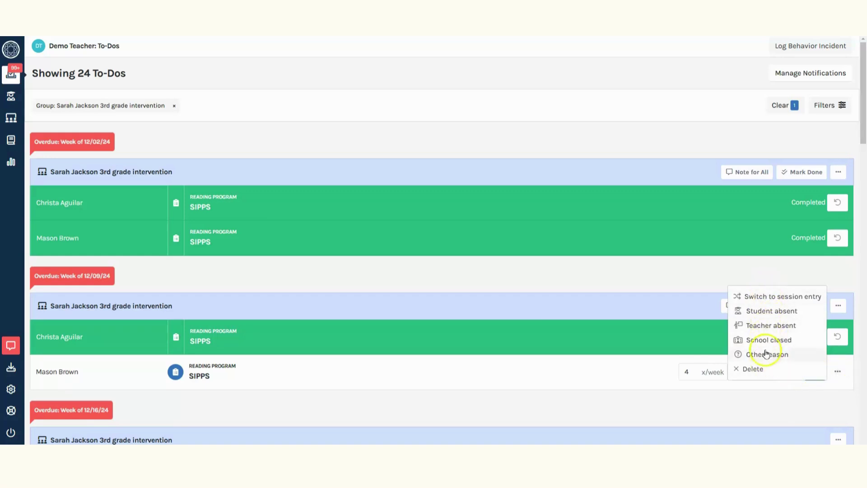
left_click(755, 312)
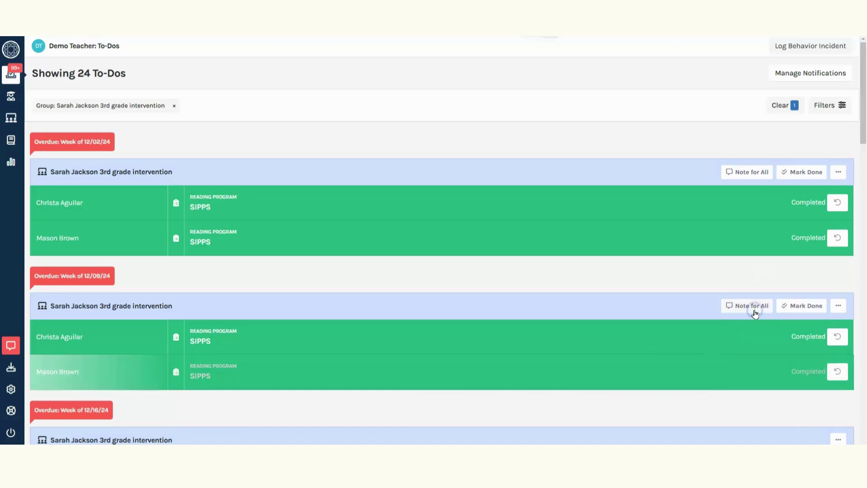
In the week of 12/16/24, record DIBELS - Decoding (NWF-WRC) scores of 56 and 63 for the group's two students and complete both to-dos.
scroll(724, 359, "down", 7)
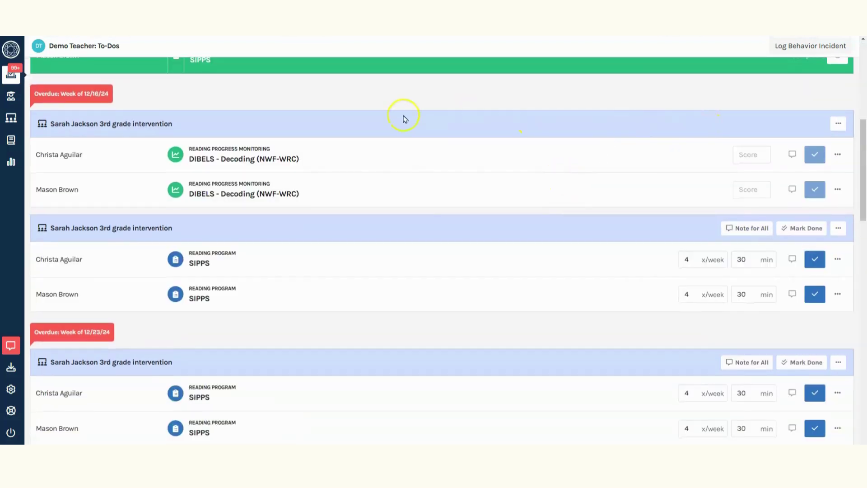
left_click(744, 154)
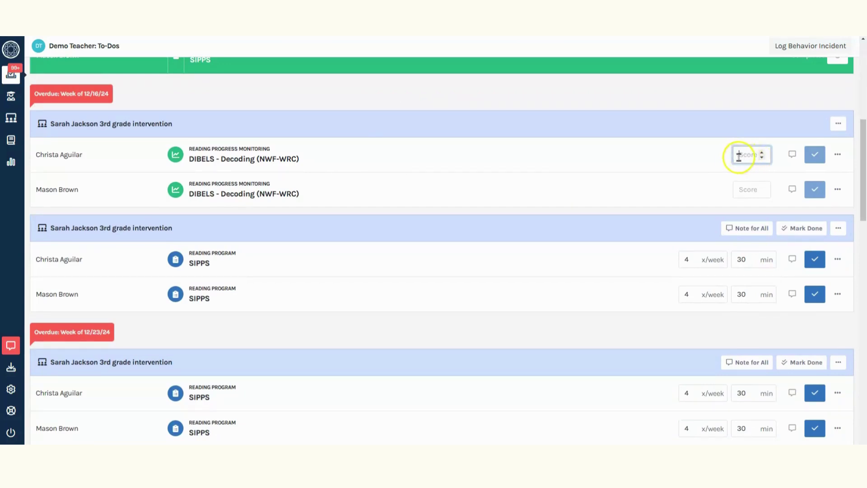
type("56")
left_click(741, 189)
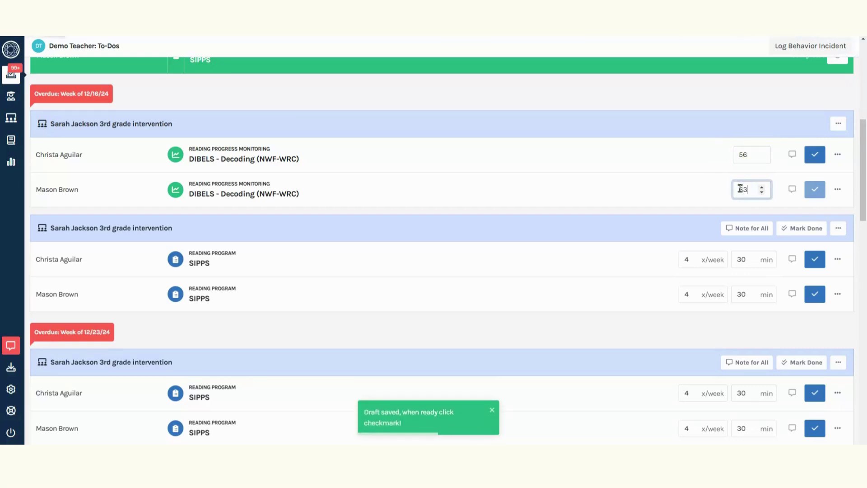
left_click(809, 158)
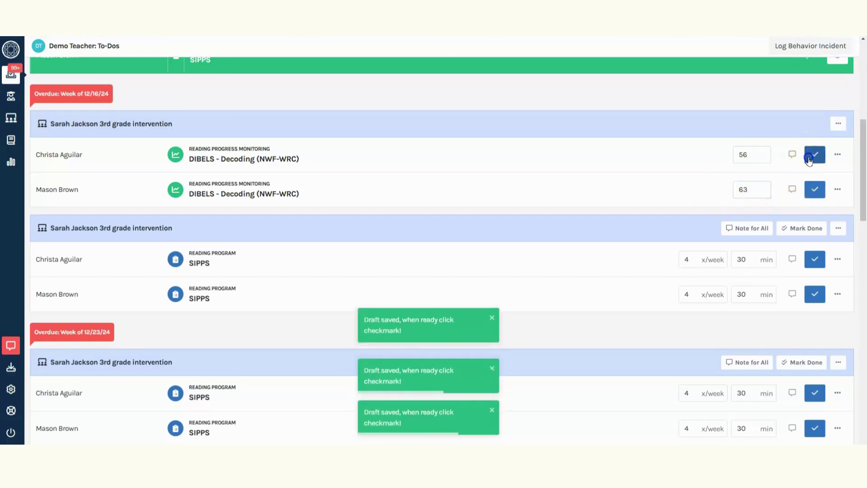
left_click(815, 189)
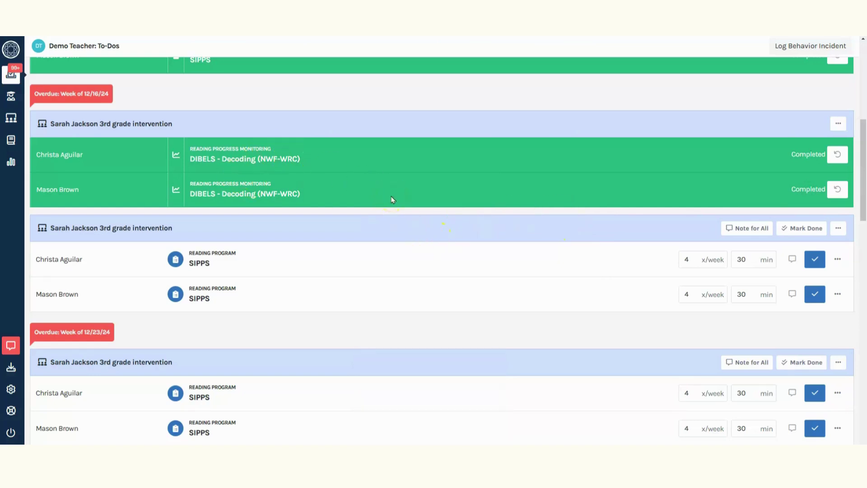
left_click(327, 198)
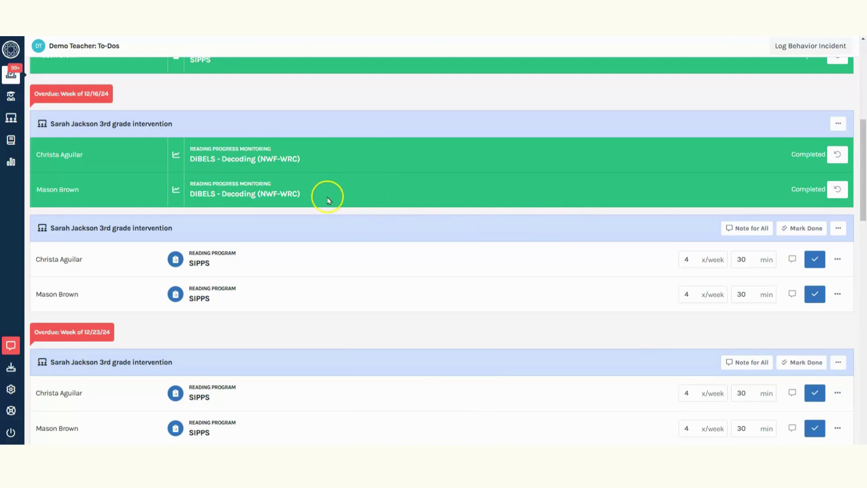